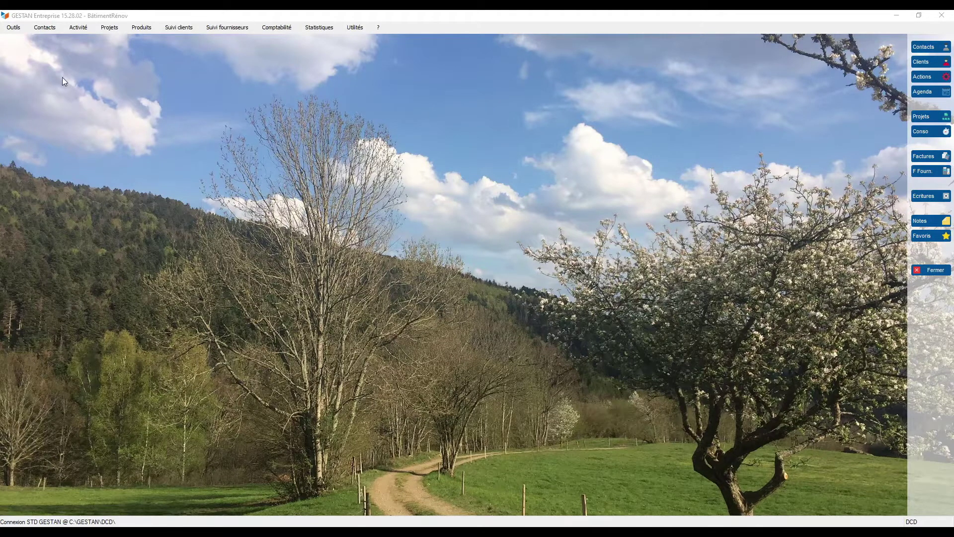
In the general company settings, set the legal/fiscal VAT regime to "sur les débits" and validate
click(15, 29)
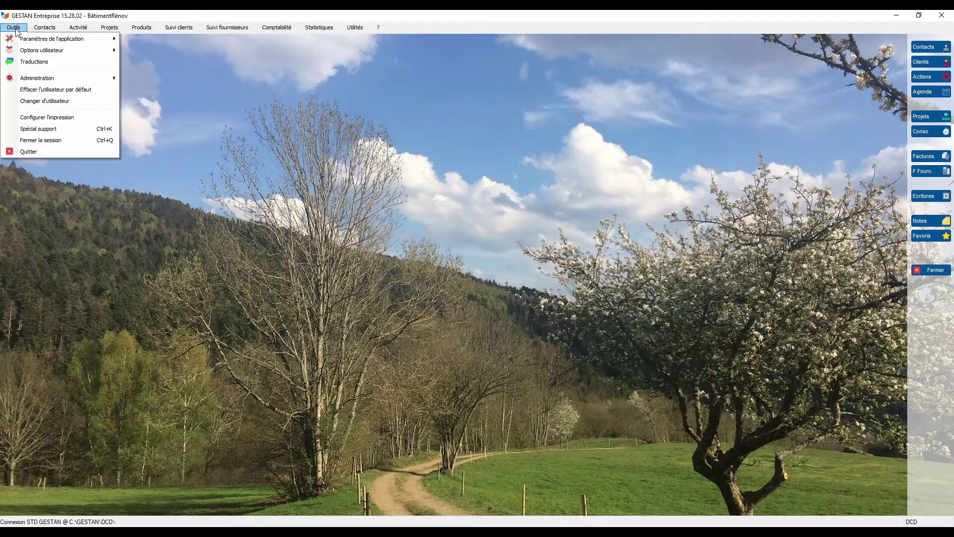
mouse_move(25, 40)
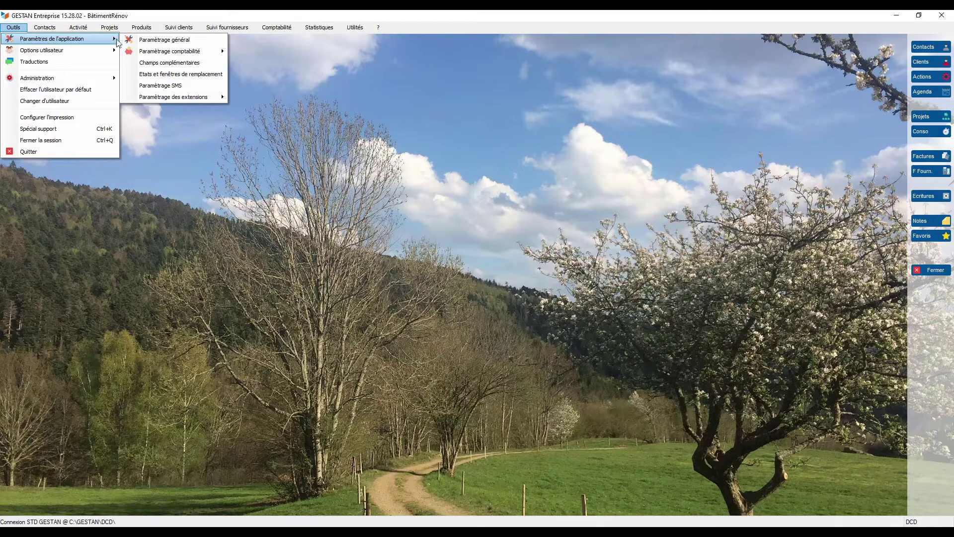
click(132, 41)
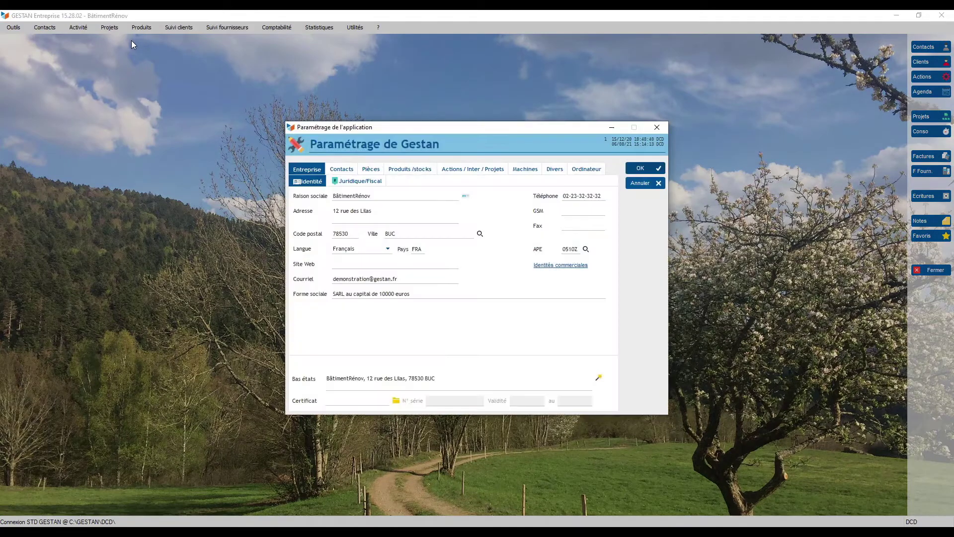
click(348, 180)
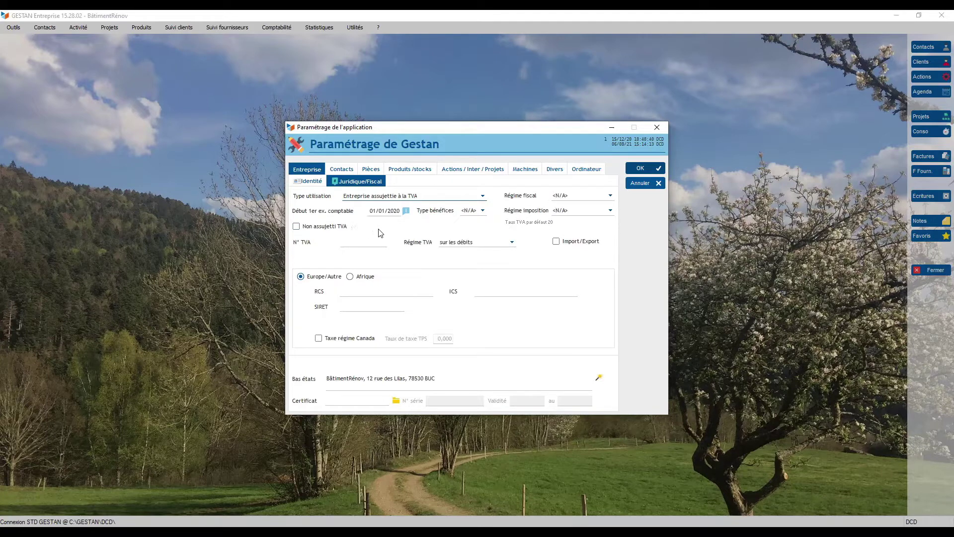
click(512, 244)
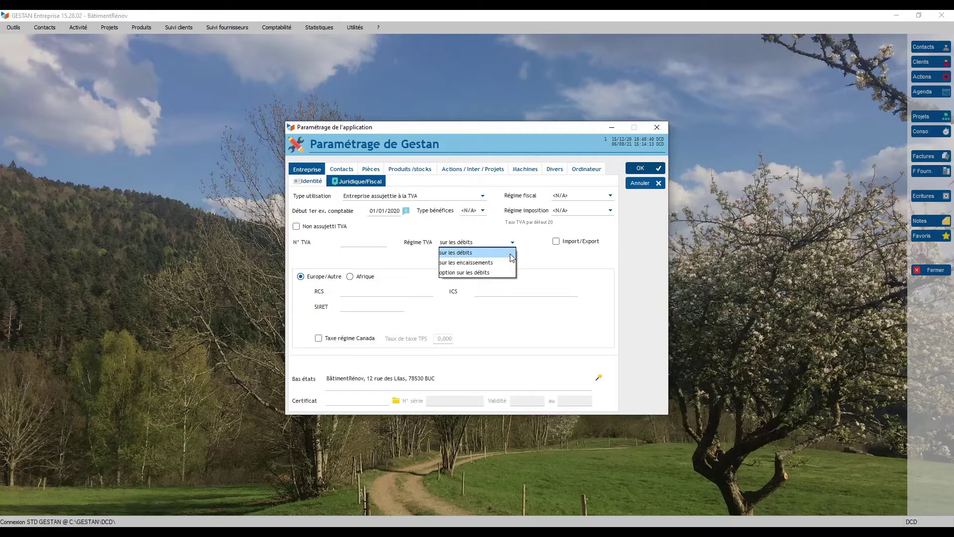
click(511, 254)
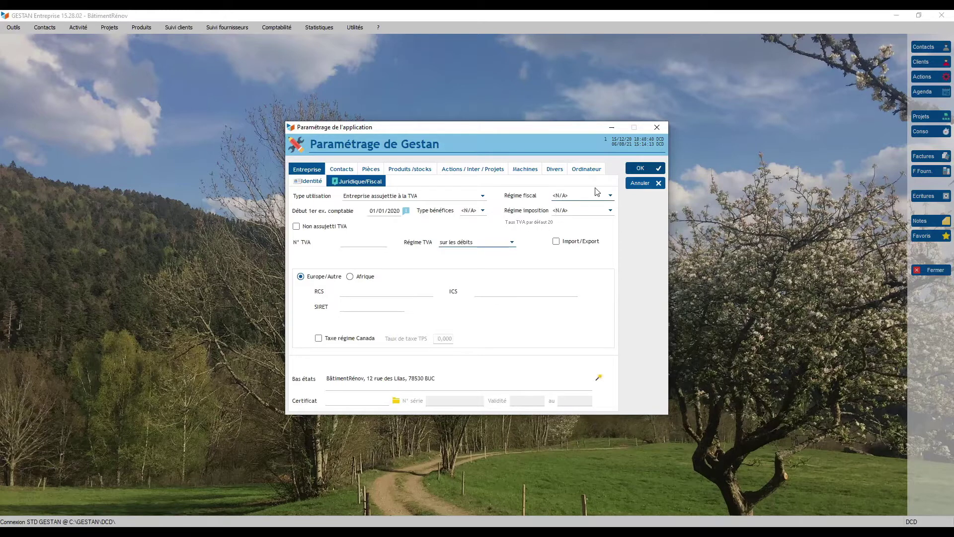
click(640, 169)
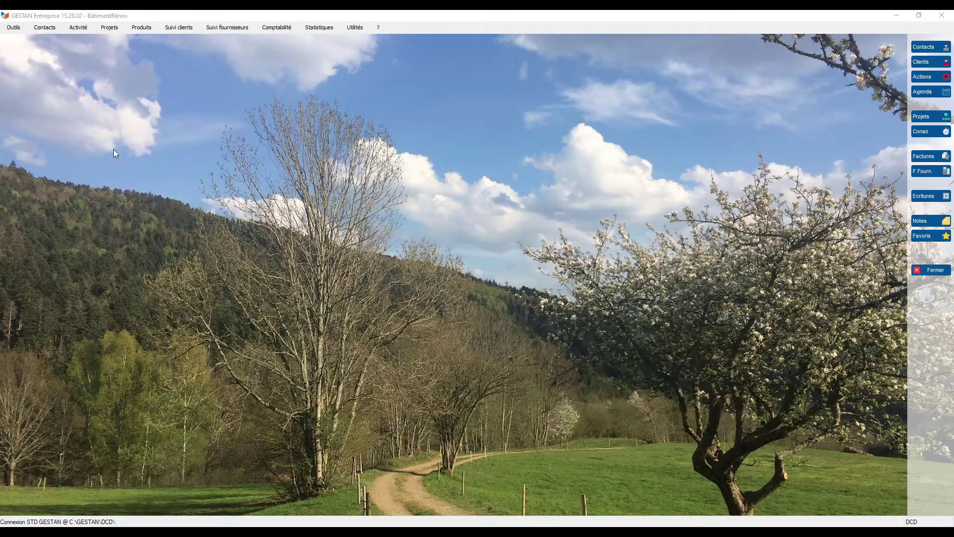
click(19, 28)
mouse_move(25, 39)
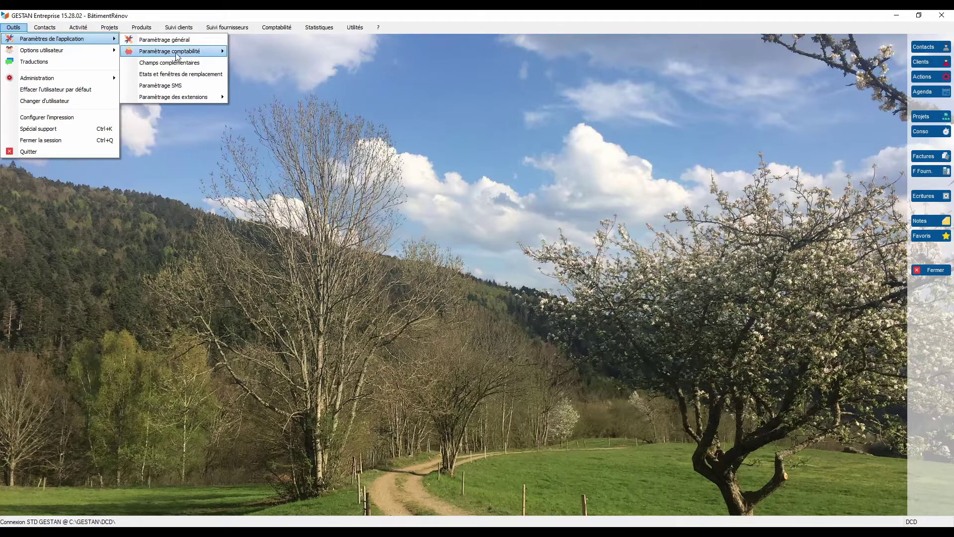
mouse_move(276, 28)
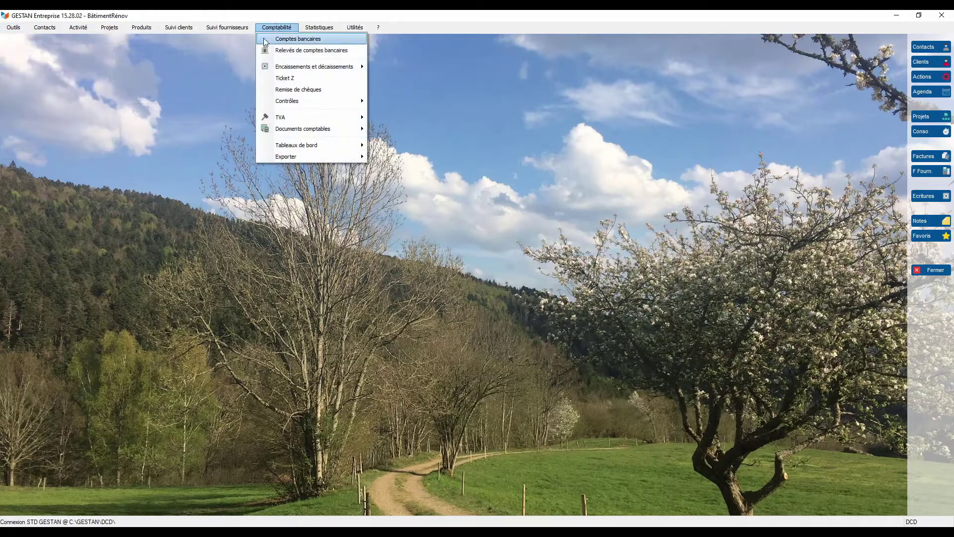
mouse_move(267, 66)
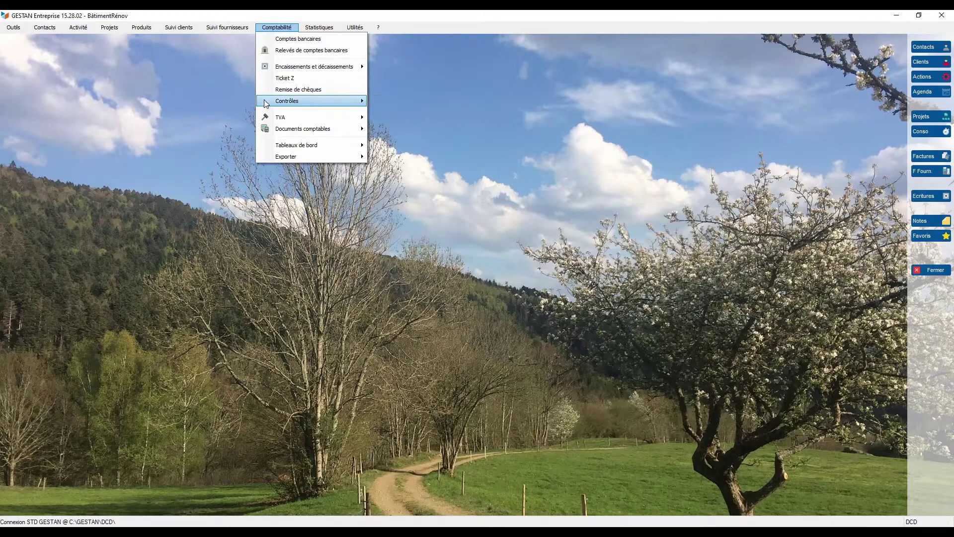
mouse_move(266, 119)
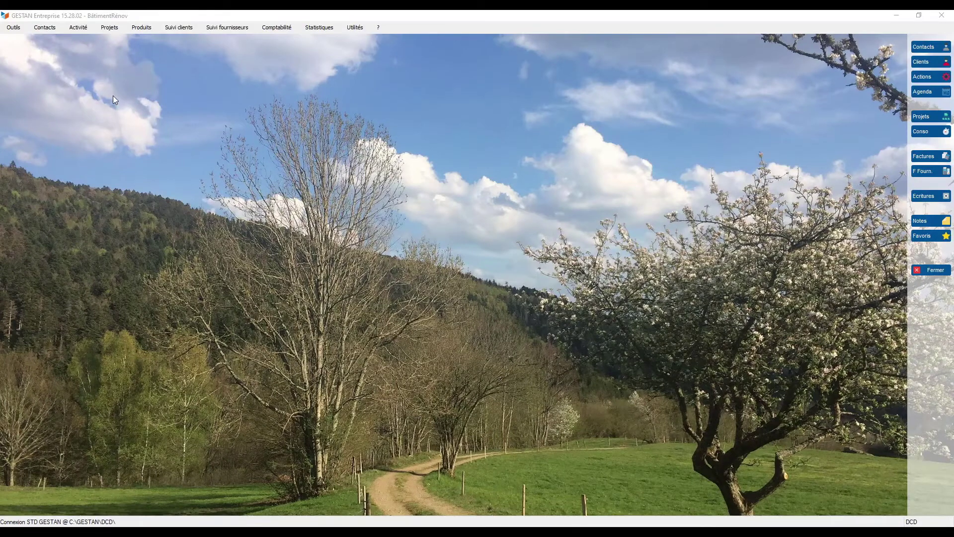
Open the chart of accounts from the accounting settings and view it as a list and as a tree
click(14, 28)
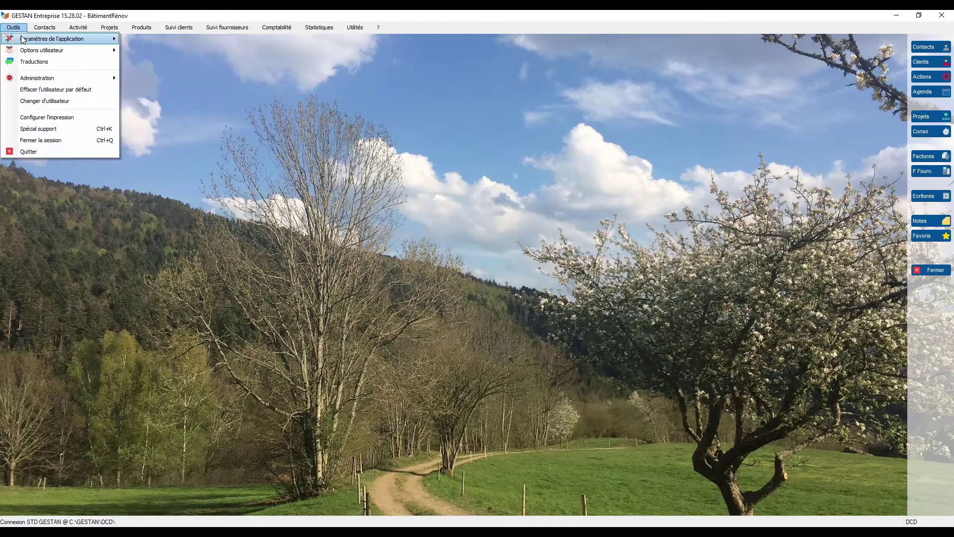
mouse_move(25, 40)
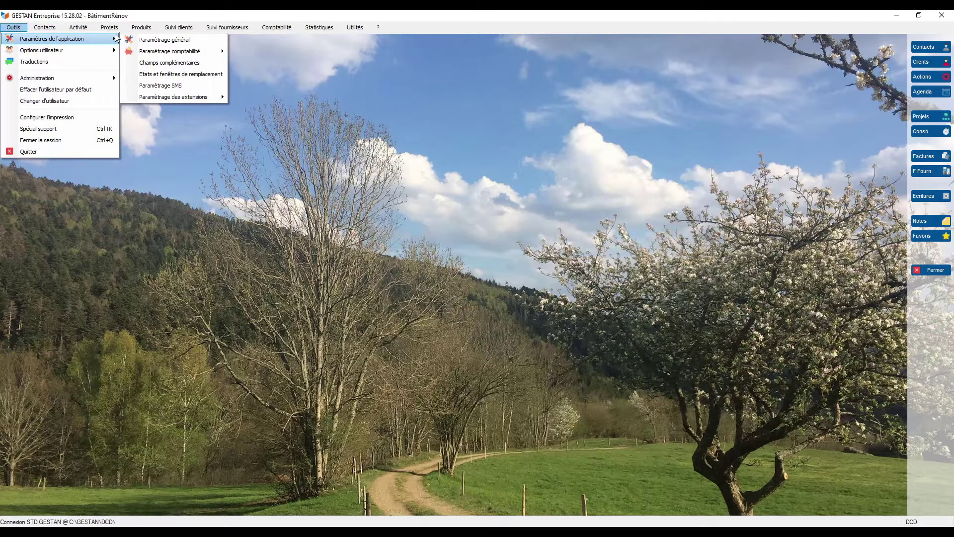
mouse_move(150, 53)
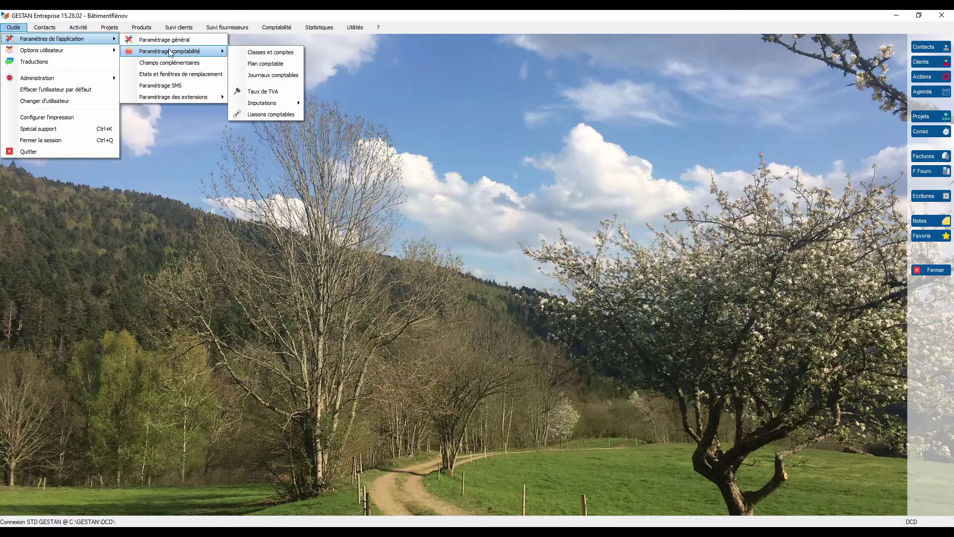
click(238, 62)
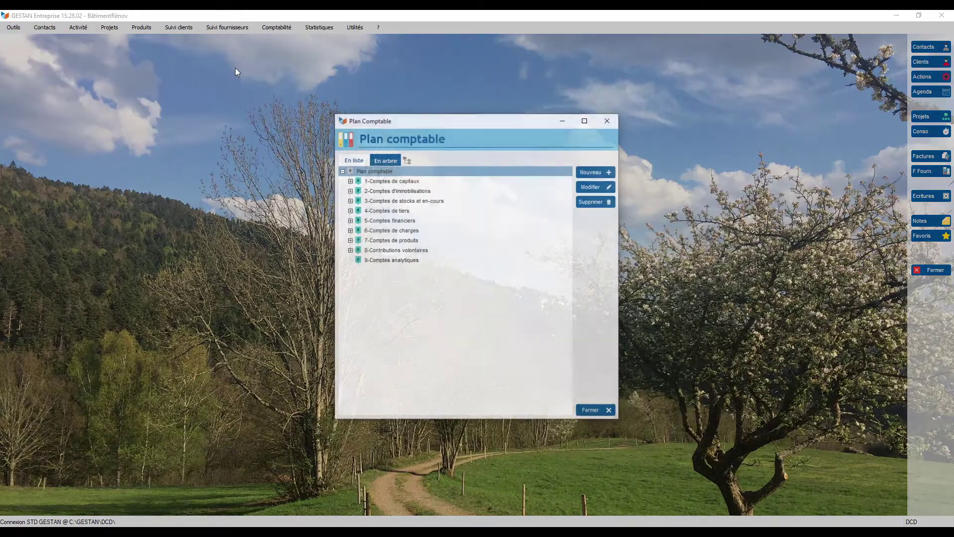
click(352, 160)
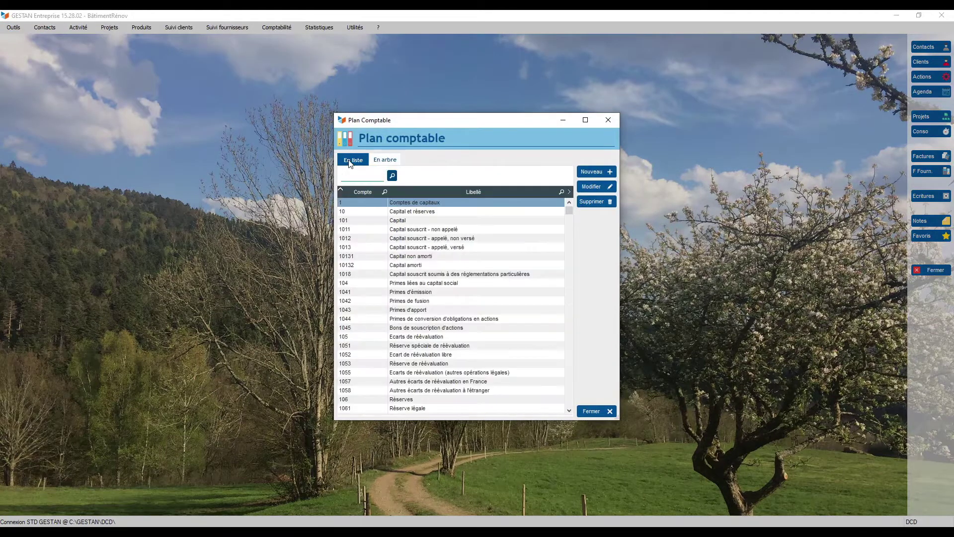
click(384, 160)
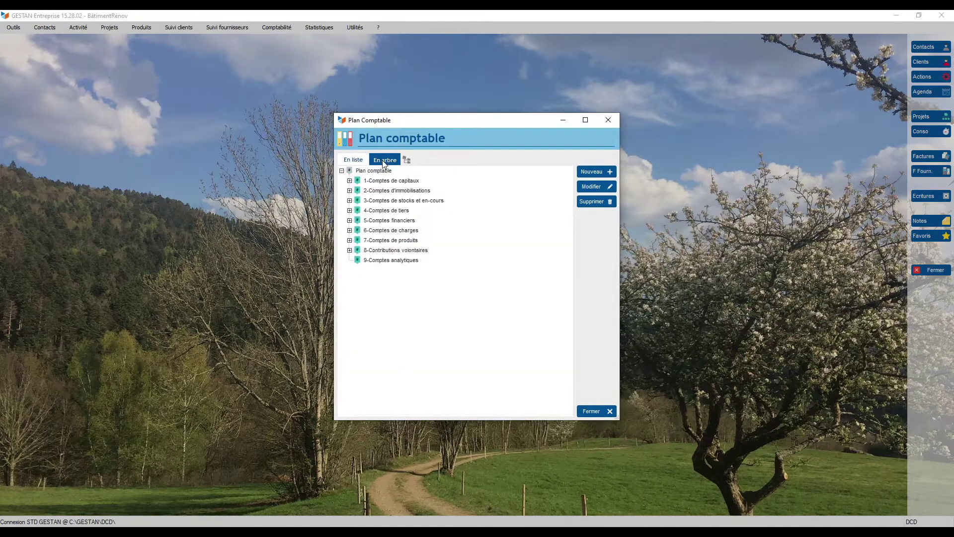
Expand the capital accounts through 10-Capital et réserves and 101-Capital to the sub-accounts of 1013, then close the chart of accounts
click(350, 181)
click(357, 191)
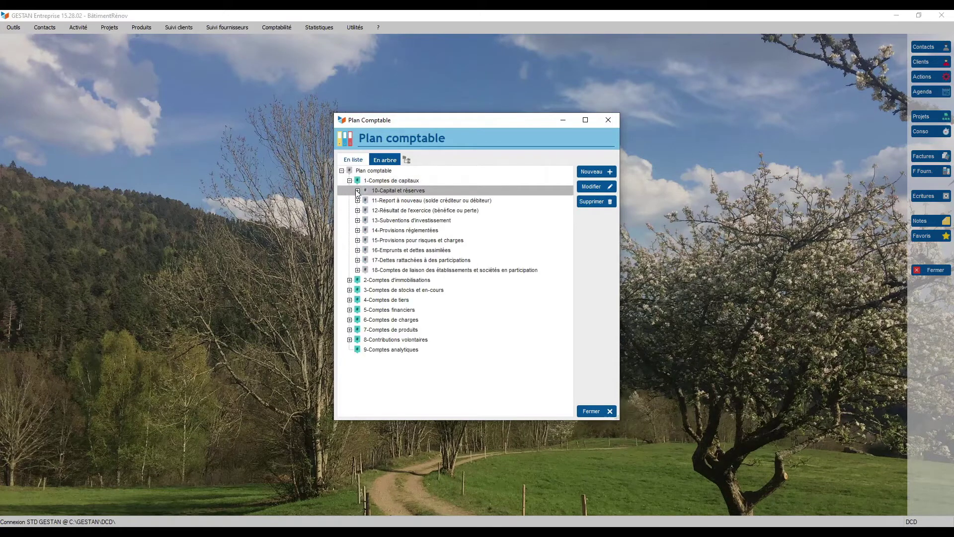
click(366, 201)
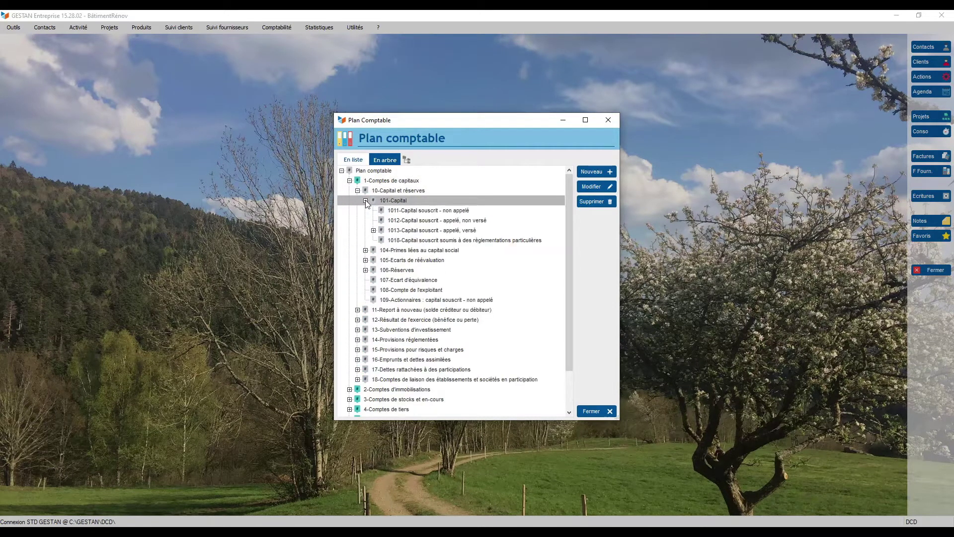
click(374, 230)
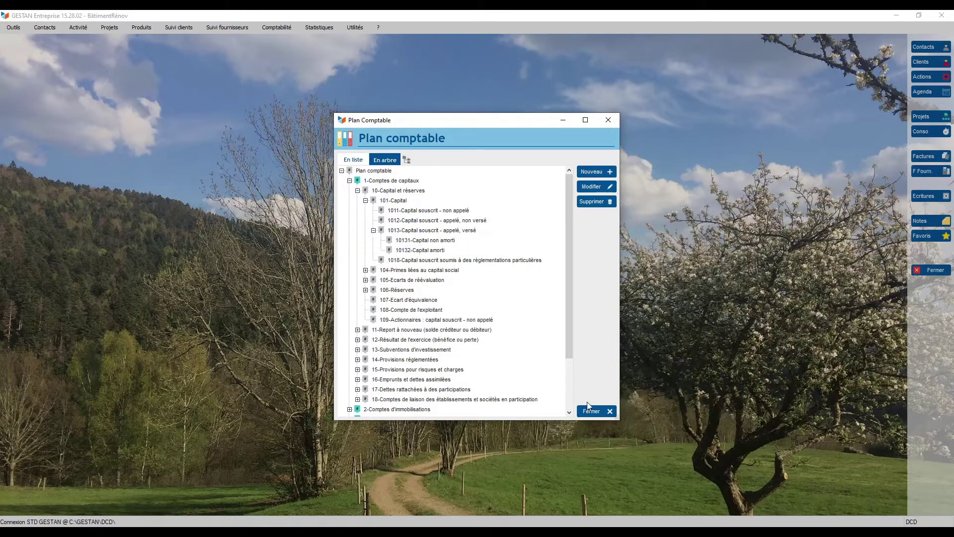
click(598, 411)
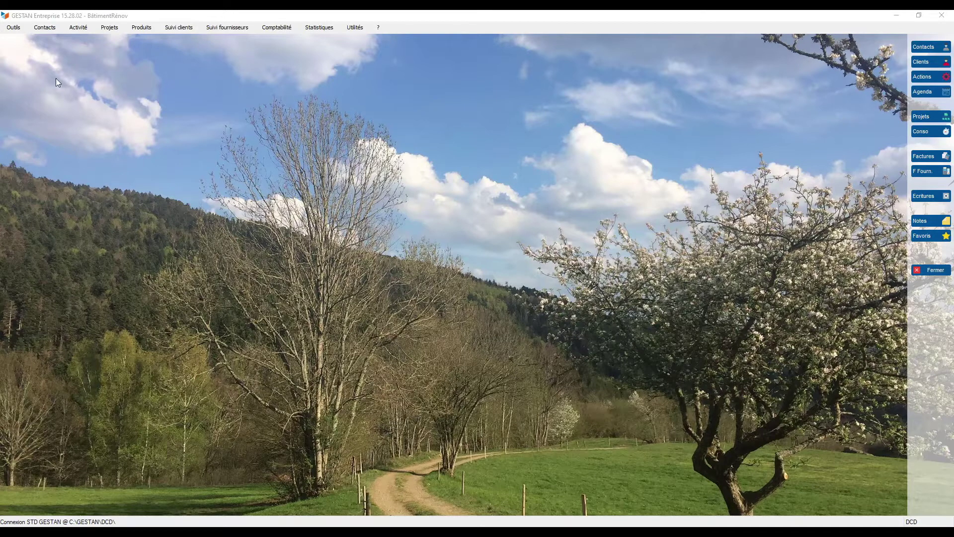
Open the list of accounting journals to examine their codes and labels, then close it
click(18, 30)
mouse_move(32, 39)
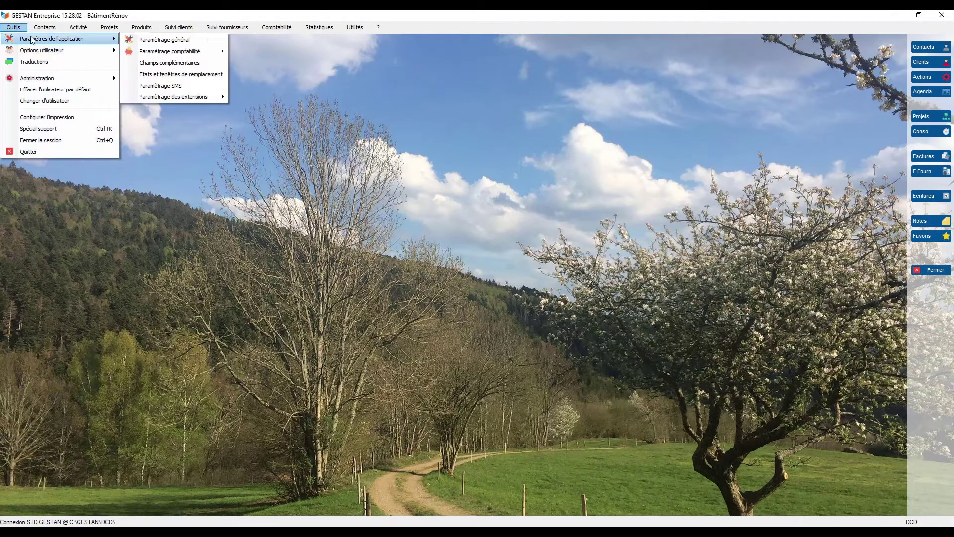
mouse_move(172, 52)
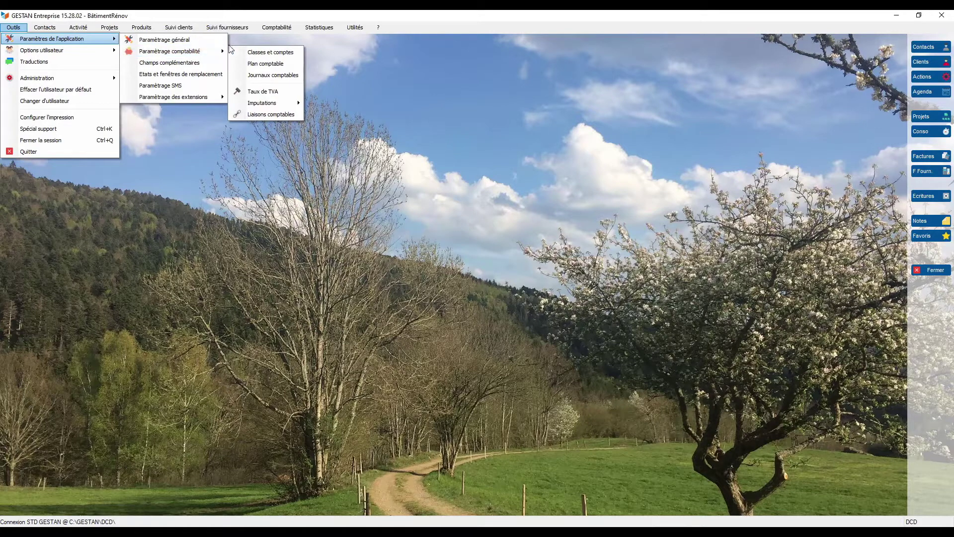
click(240, 75)
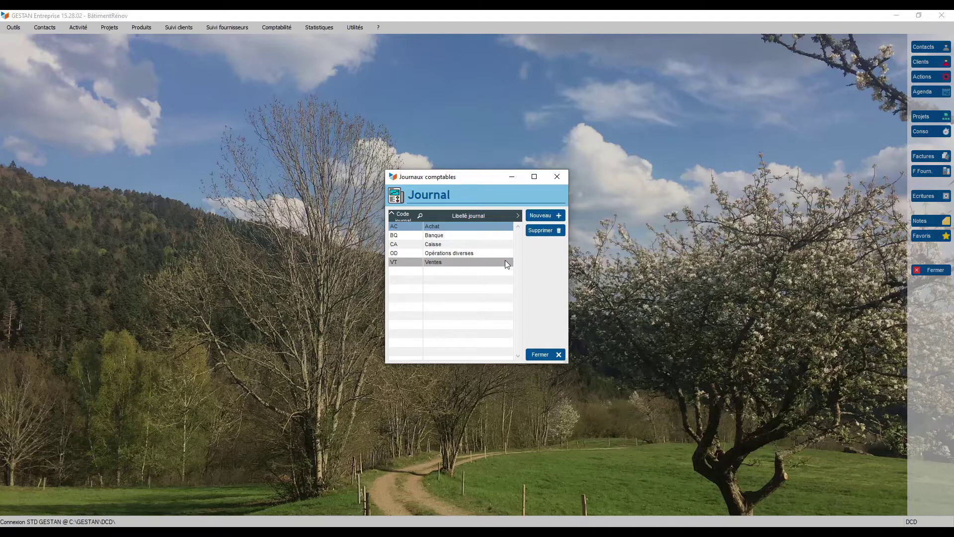
click(545, 356)
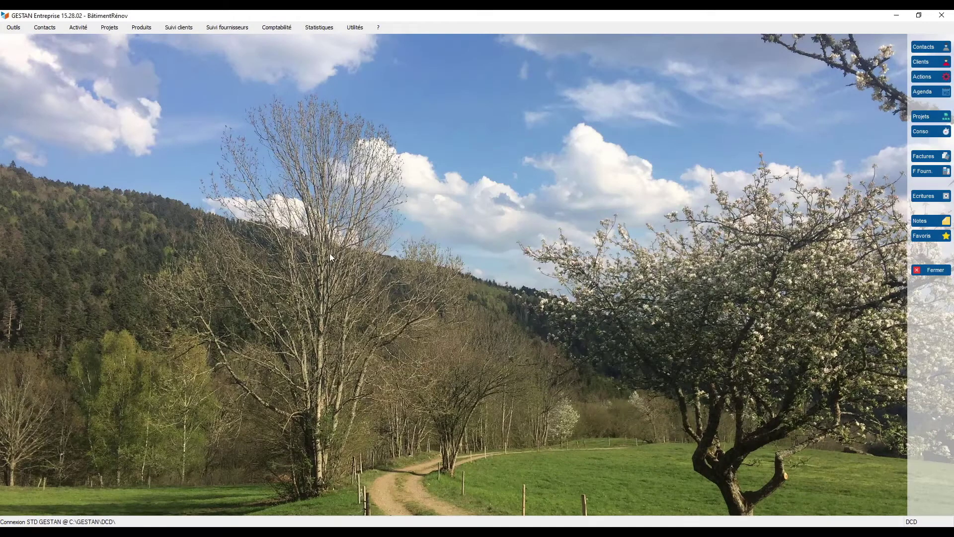
Open the chart of accounts loading tool to examine its options, and leave it without loading a file
click(13, 29)
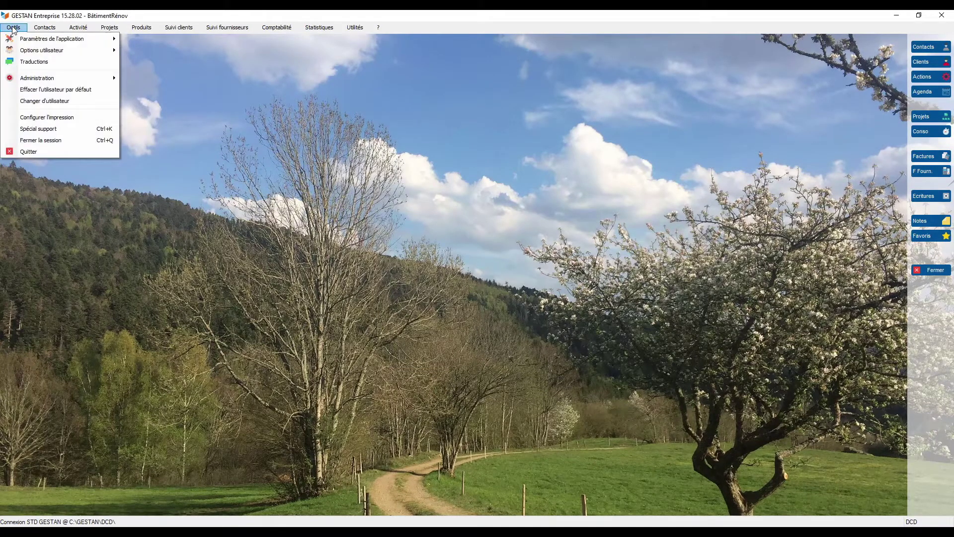
mouse_move(82, 79)
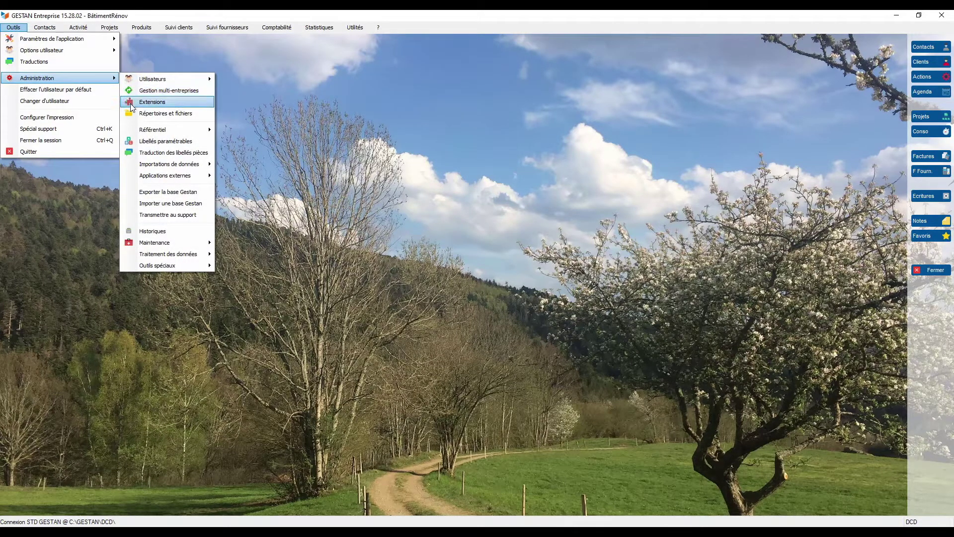
mouse_move(134, 165)
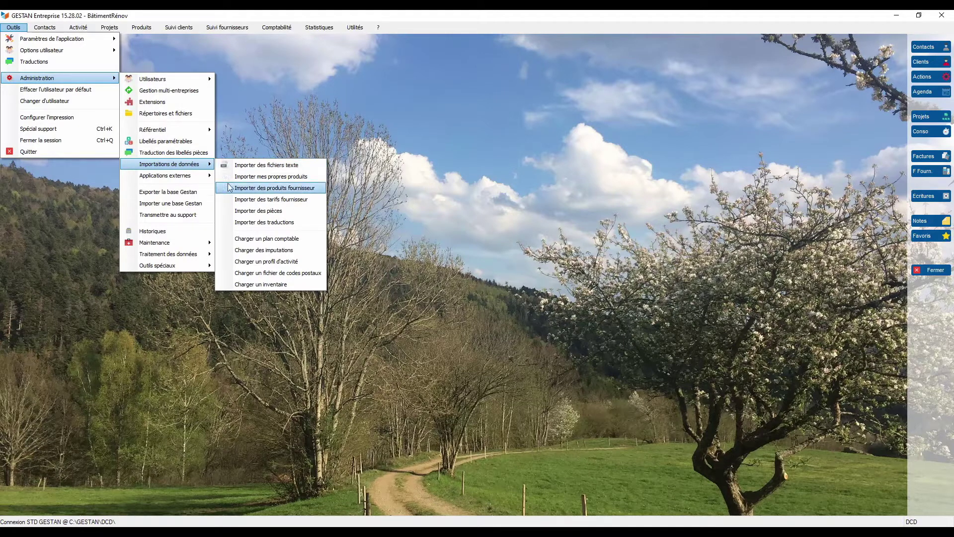
click(226, 240)
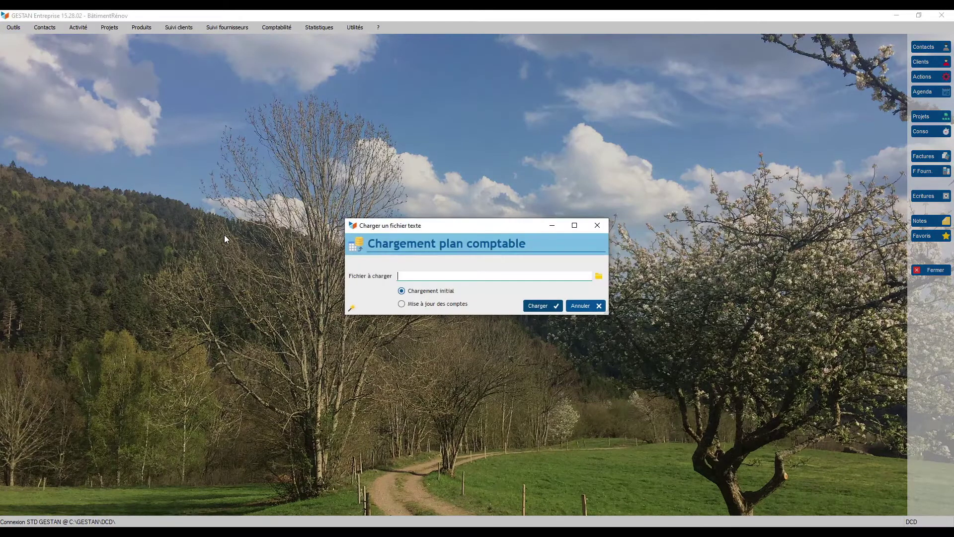
click(580, 306)
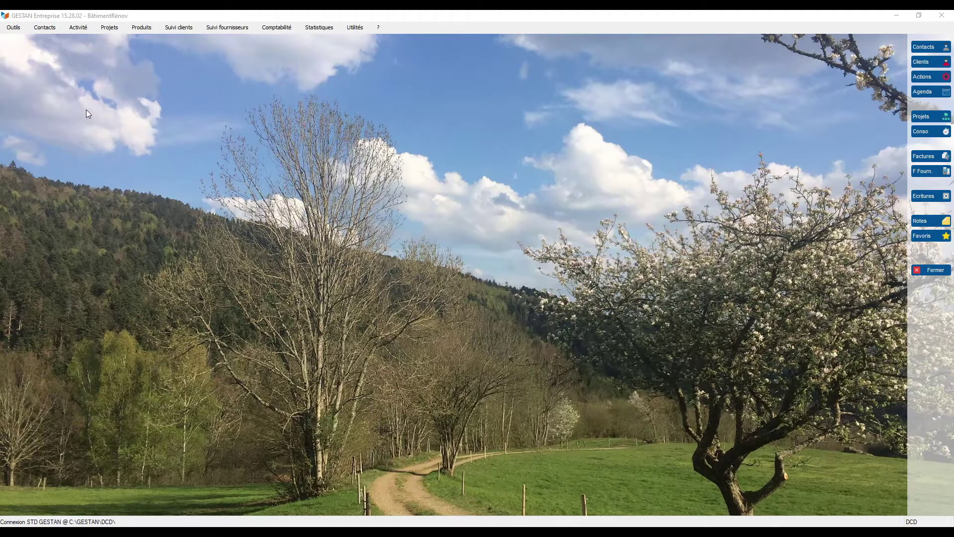
Review the accounting classes, default imputations and default journals in the accounting settings, and validate them
click(19, 31)
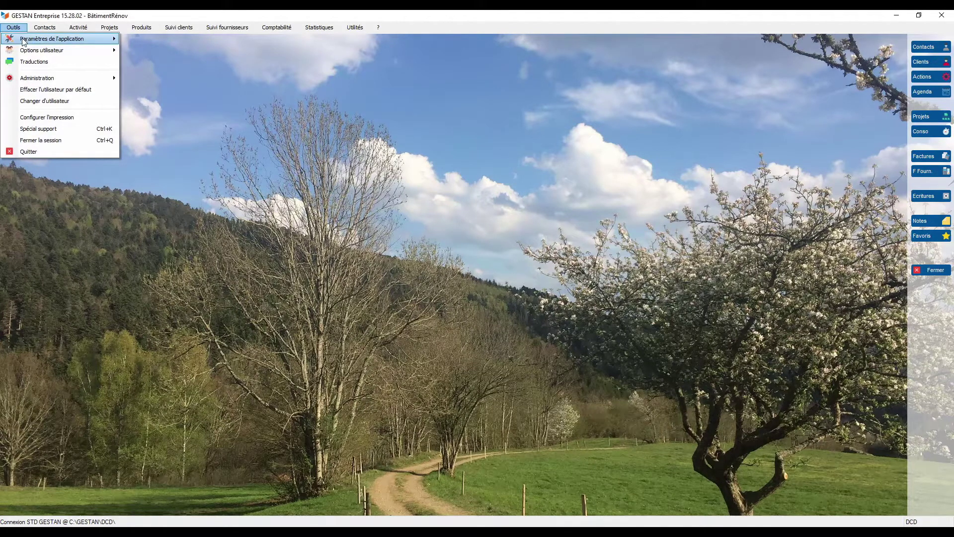
mouse_move(23, 41)
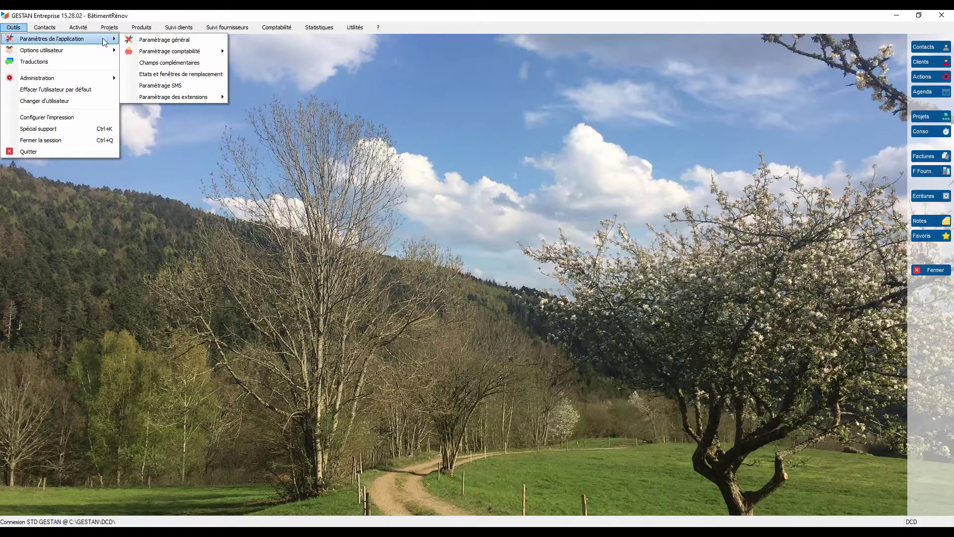
mouse_move(154, 54)
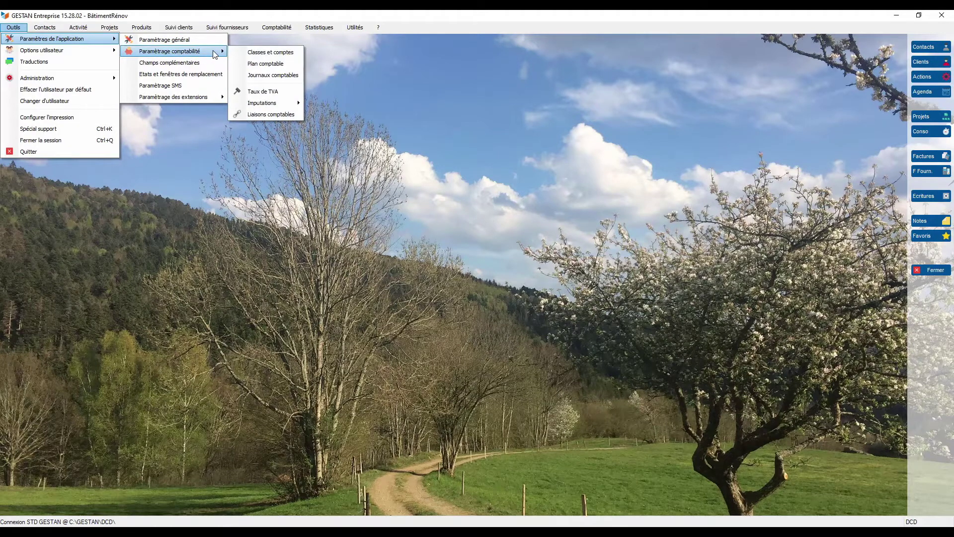
click(234, 53)
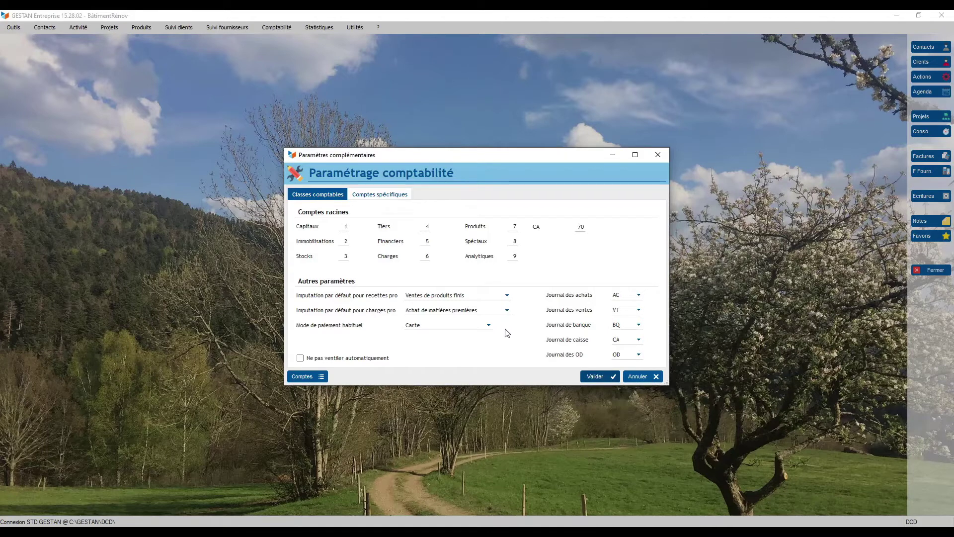
click(592, 378)
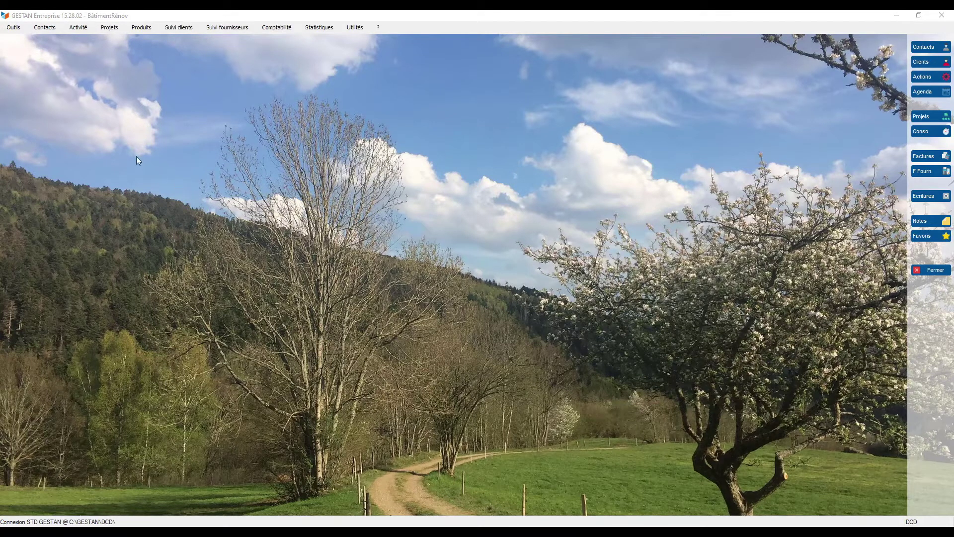
Open the accounting links (Liaisons comptables) to examine the accounts tied to the Installation serrures family and product FR001, then close the list
click(14, 27)
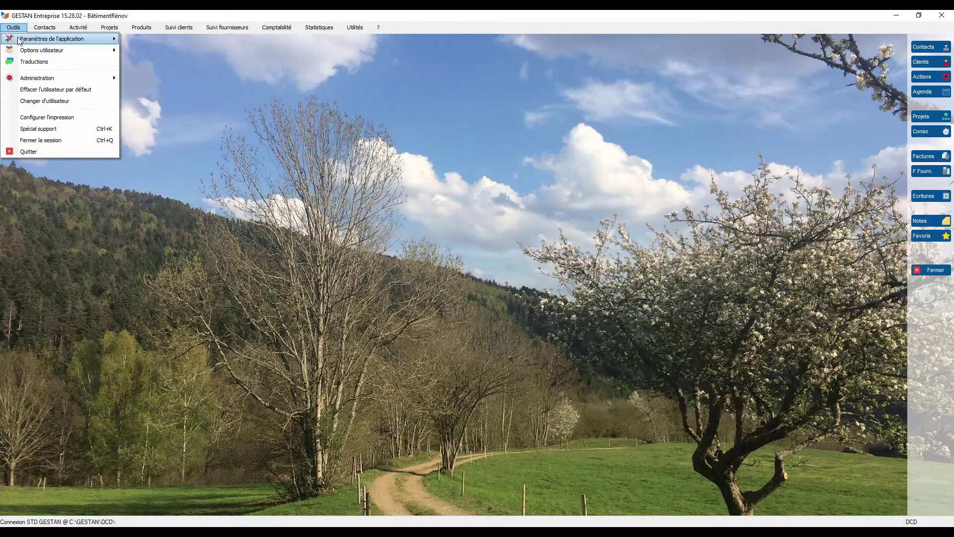
mouse_move(20, 39)
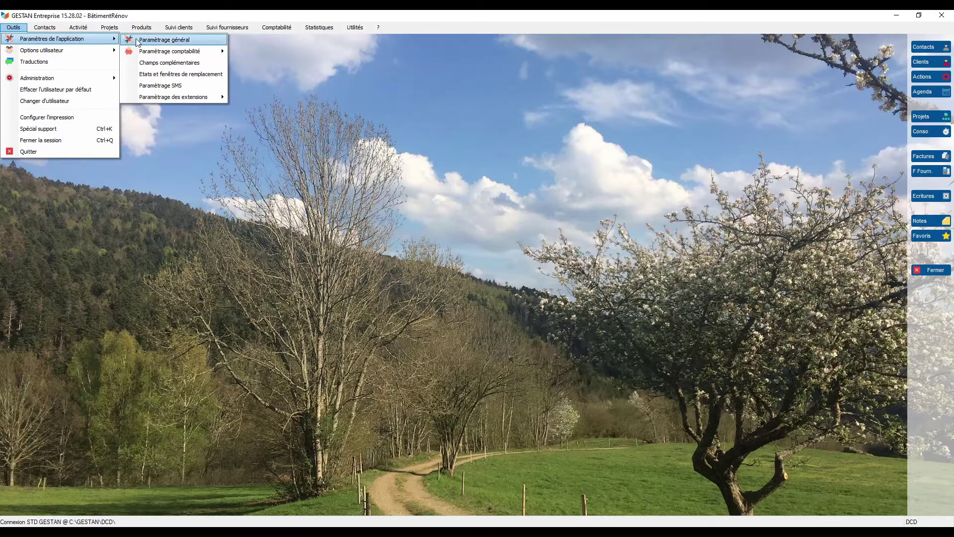
mouse_move(144, 52)
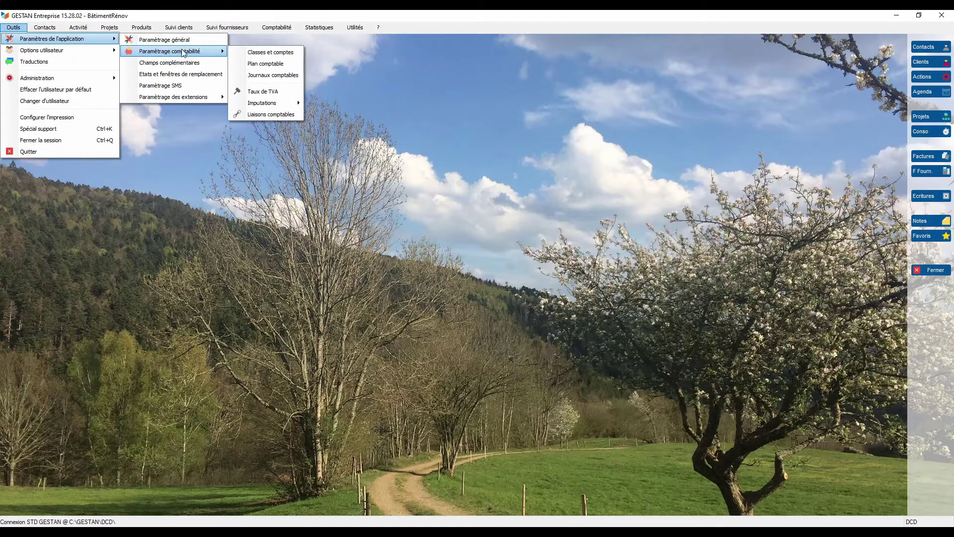
click(253, 113)
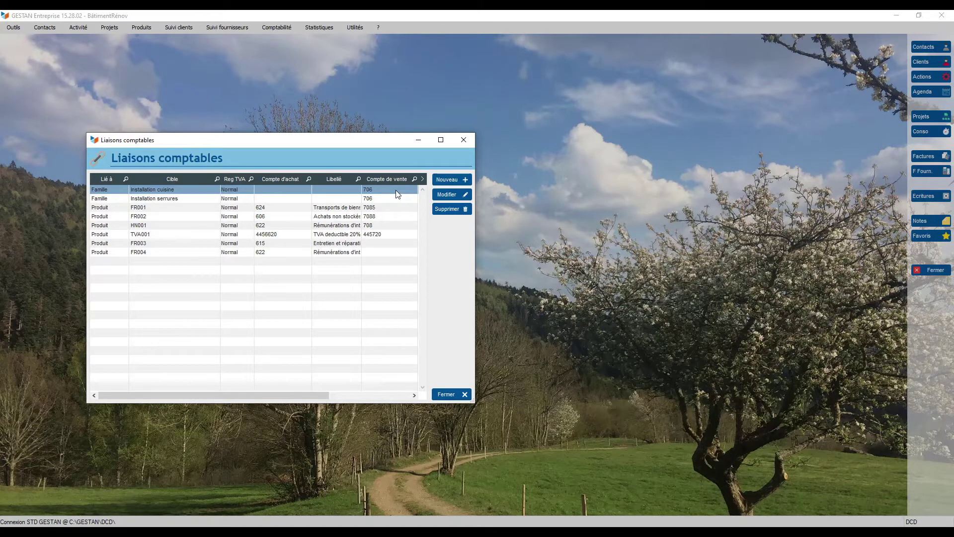
click(397, 198)
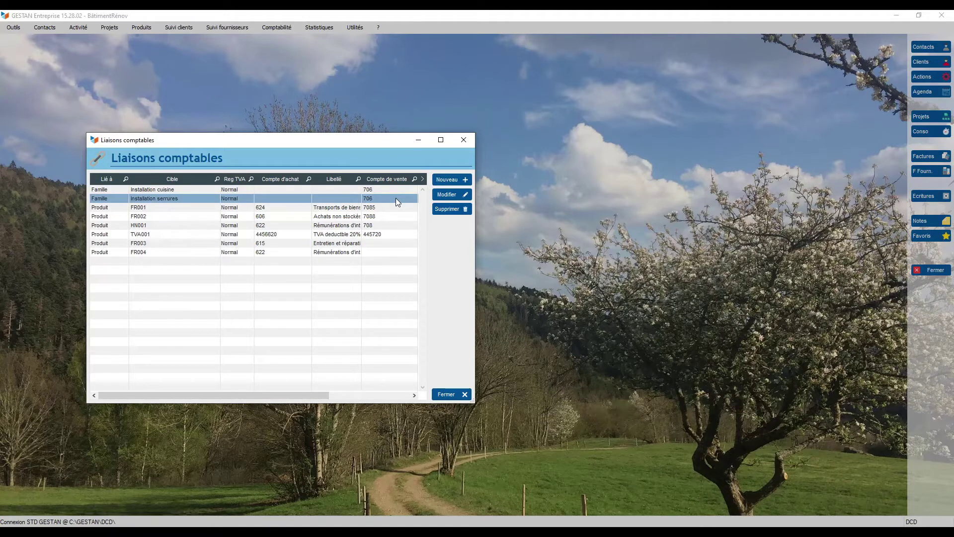
click(399, 206)
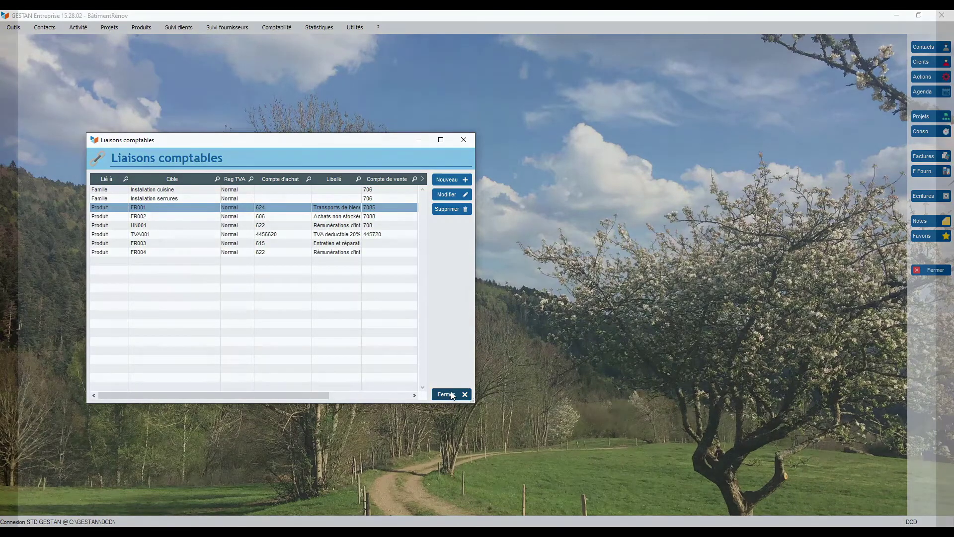
click(446, 394)
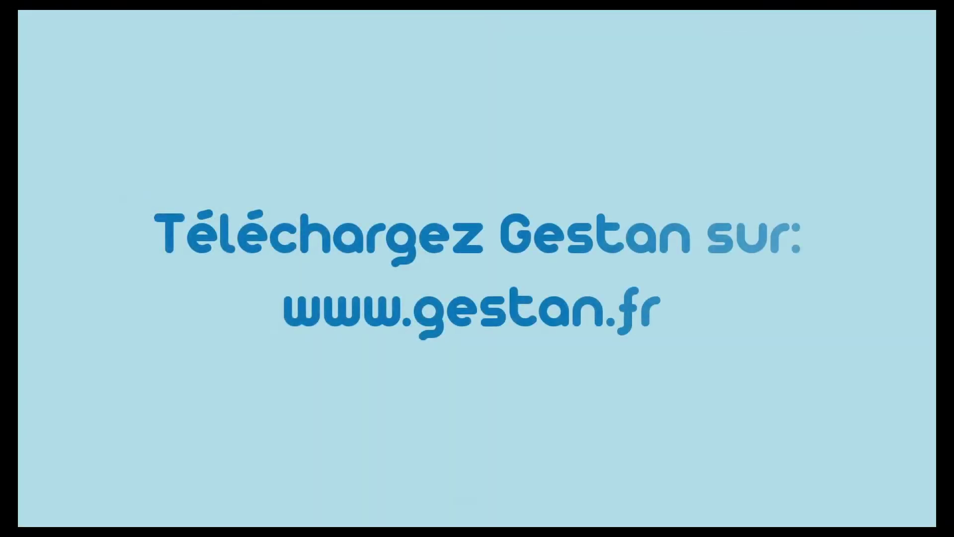